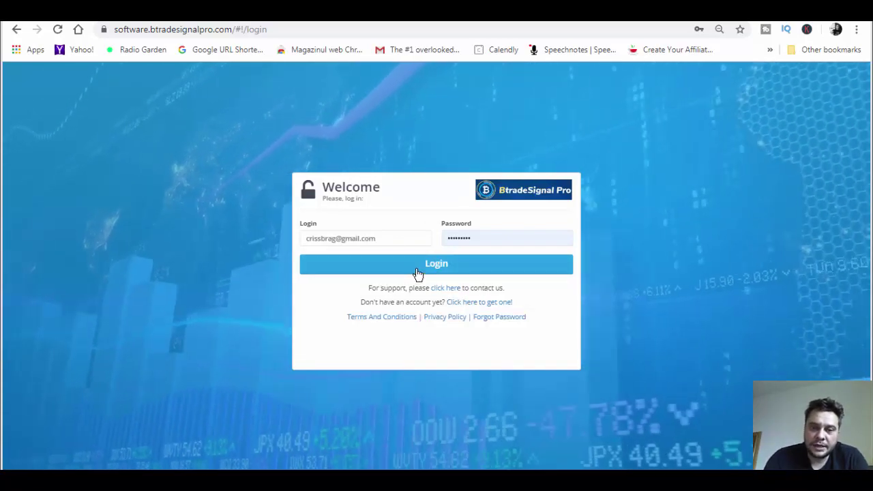
Log in to the BtradeSignal Pro account with the filled-in credentials and look over the signal wall page
click(418, 272)
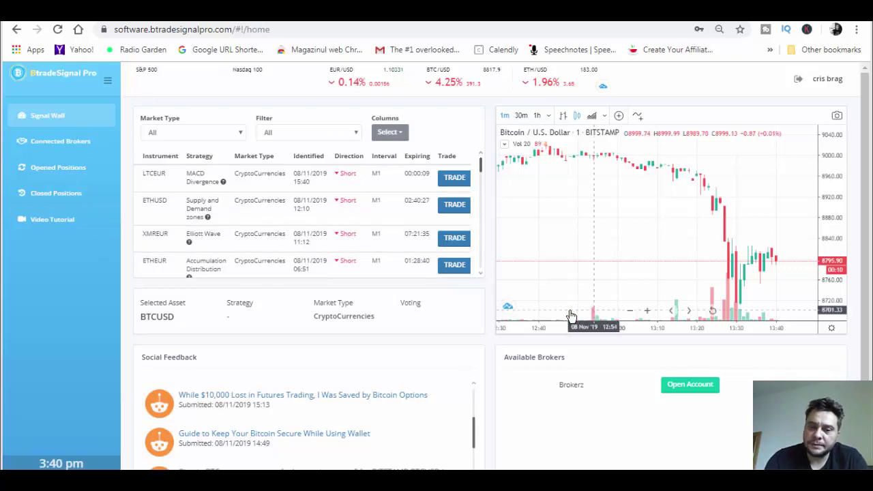
drag(508, 332, 470, 328)
scroll(853, 361, down, 1)
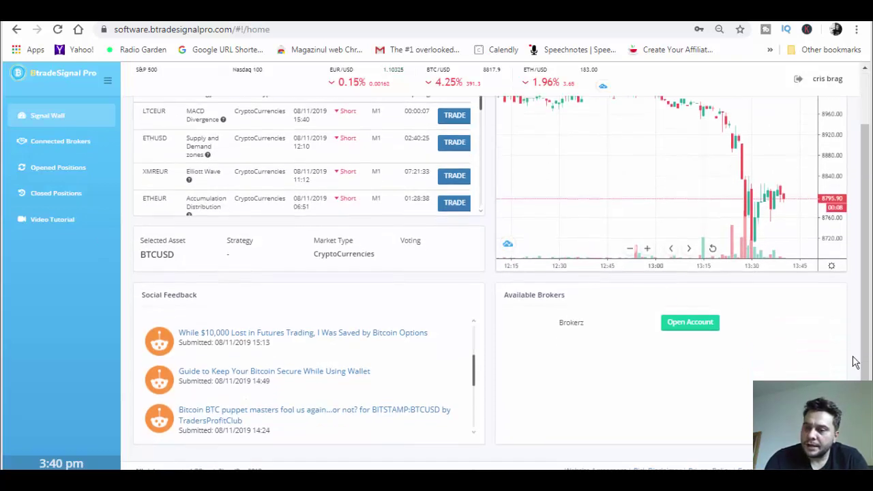
scroll(453, 278, up, 1)
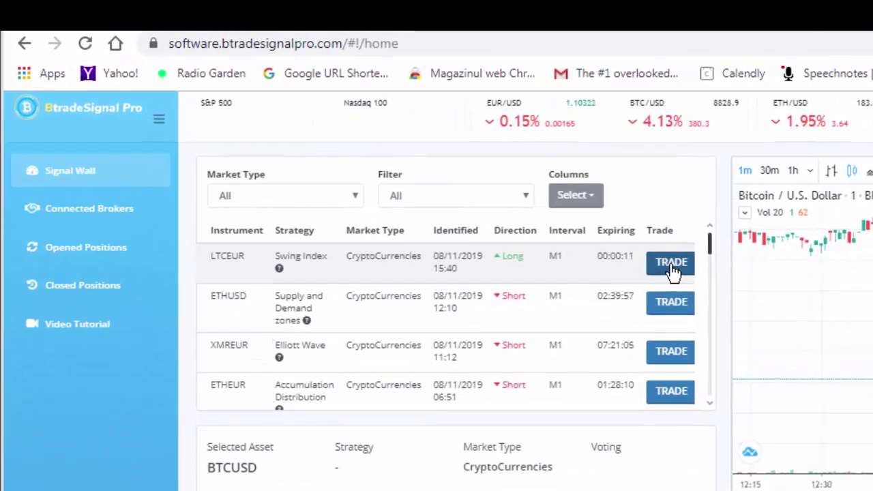
Look through the signal list, comparing each instrument's strategy, market type, direction and expiry time
scroll(380, 327, down, 5)
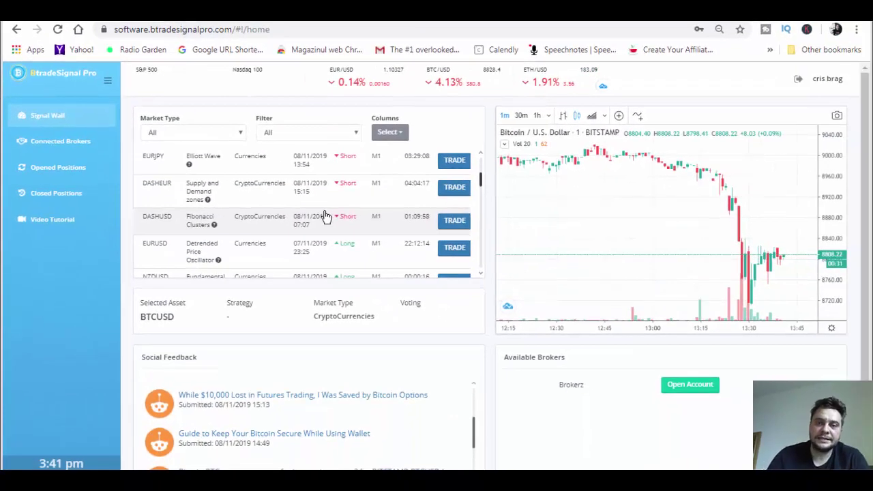
scroll(326, 216, down, 1)
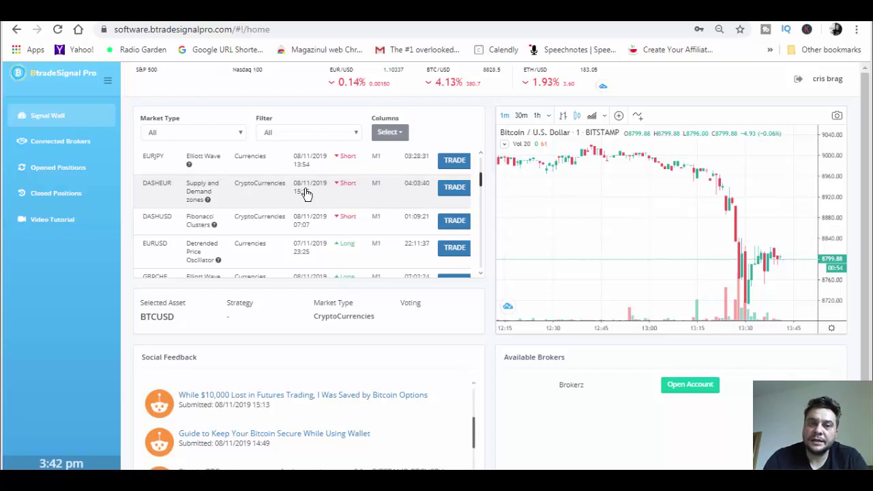
scroll(305, 193, down, 1)
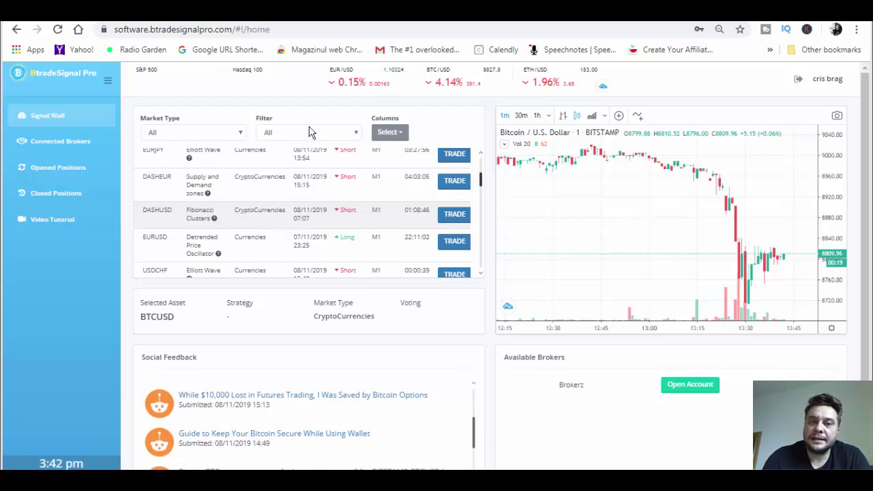
Switch to the Brokerz trading platform and check the account summary, EURUSD chart and open trades section
click(409, 11)
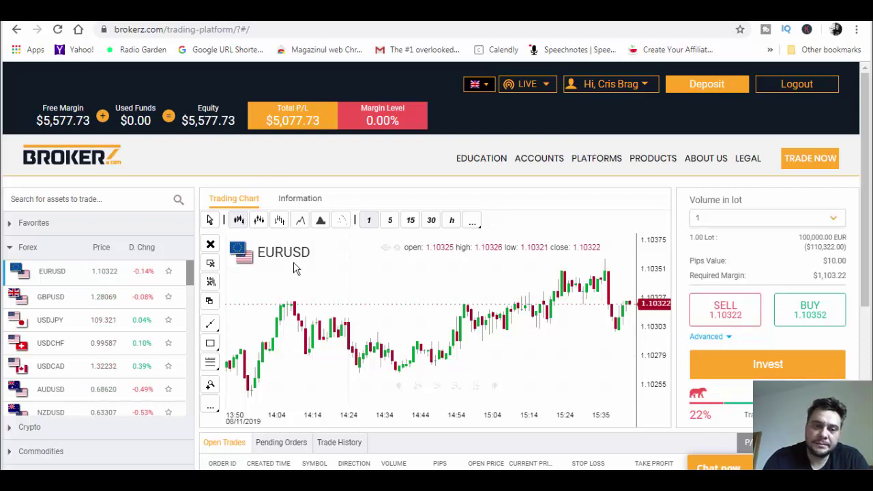
scroll(263, 443, down, 2)
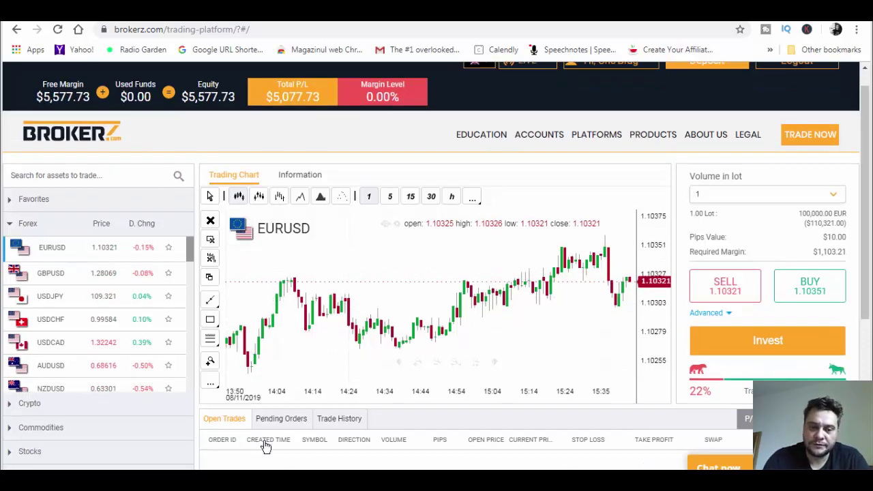
scroll(265, 446, up, 2)
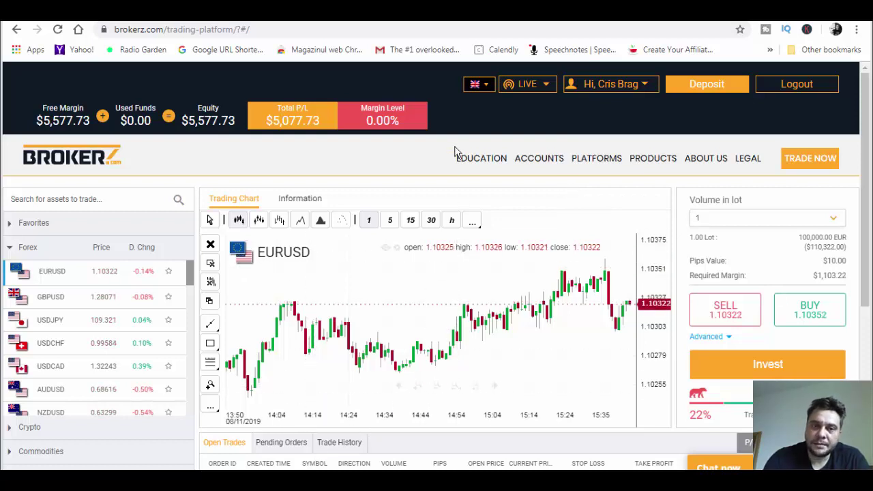
Return to the BtradeSignal Pro signal wall and review the currency and cryptocurrency signals around EURUSD
key(ctrl+Tab)
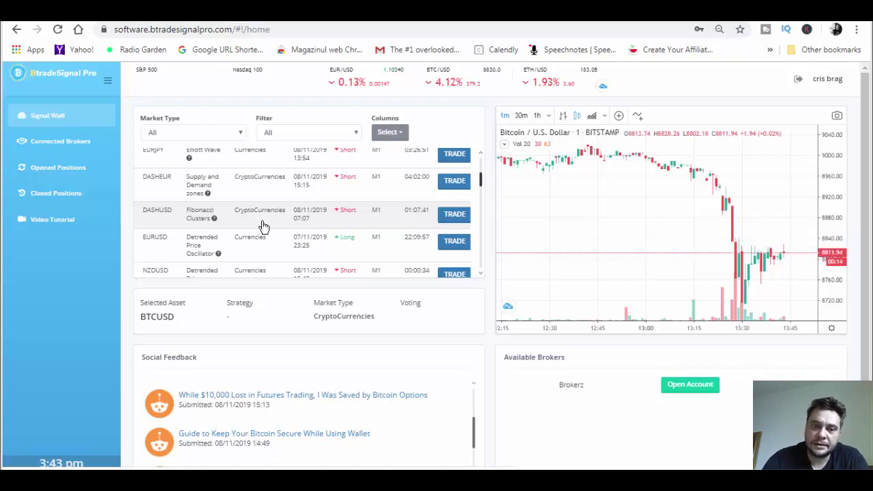
scroll(300, 222, down, 1)
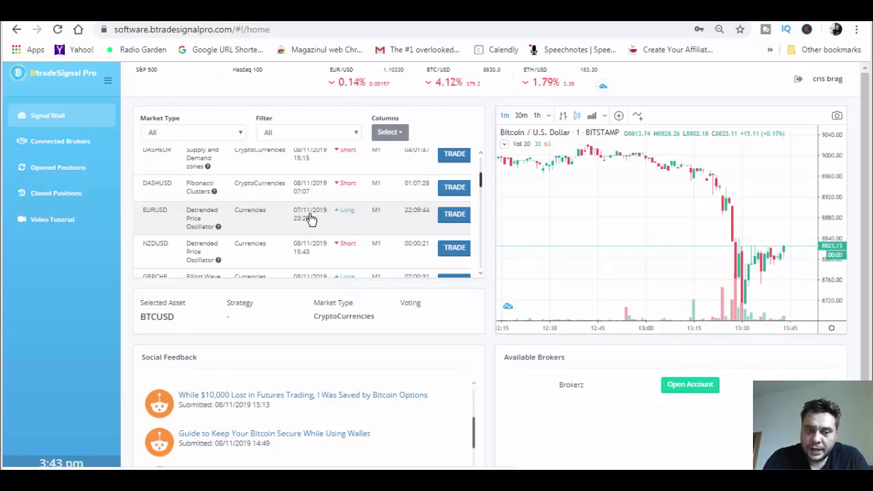
scroll(310, 219, up, 1)
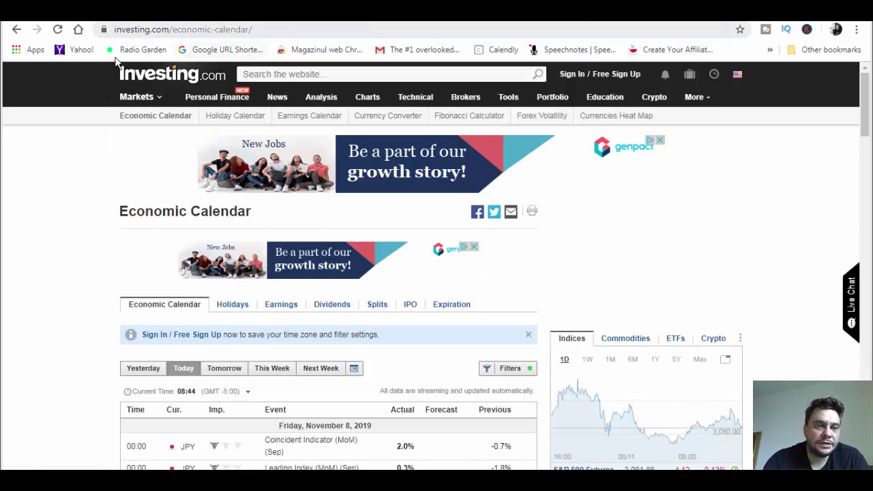
Set the time zone of the Investing.com economic calendar to GMT +2:00
mouse_move(139, 97)
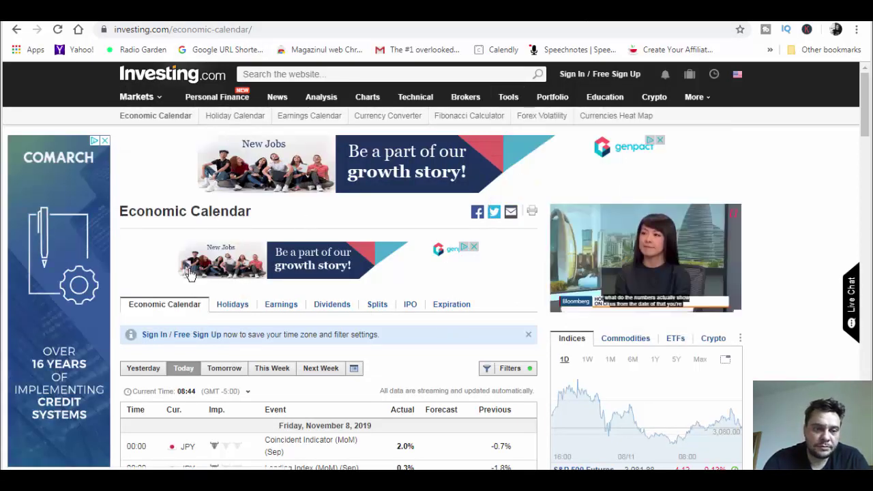
scroll(191, 271, down, 2)
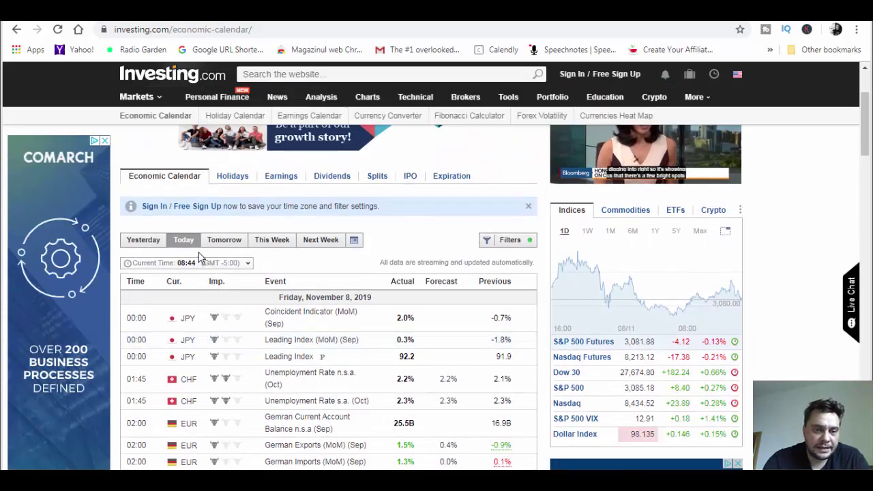
click(248, 265)
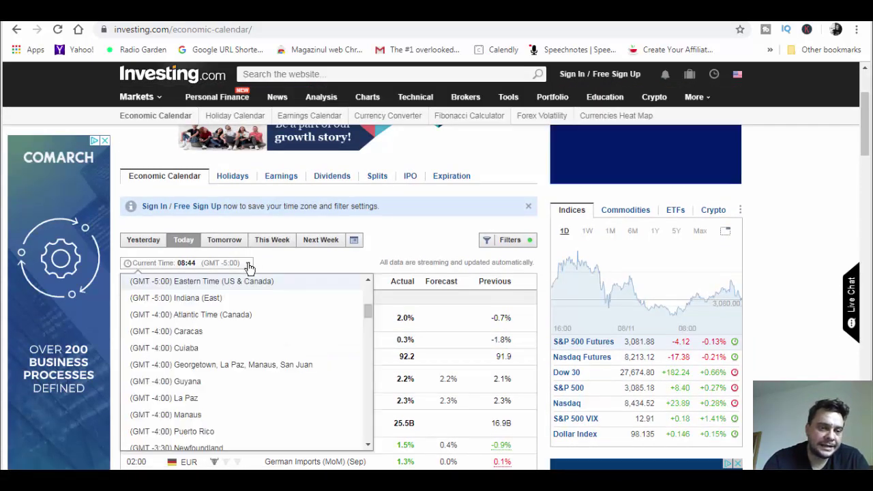
scroll(213, 331, down, 1)
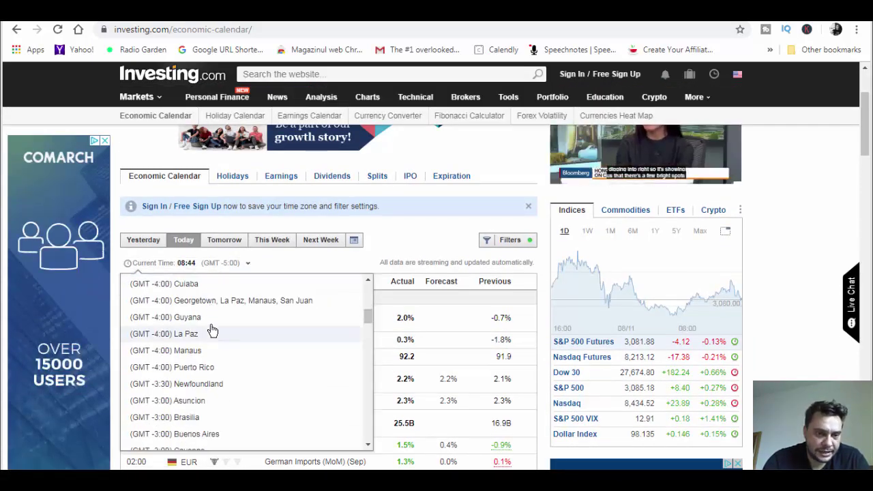
scroll(211, 329, down, 15)
click(162, 302)
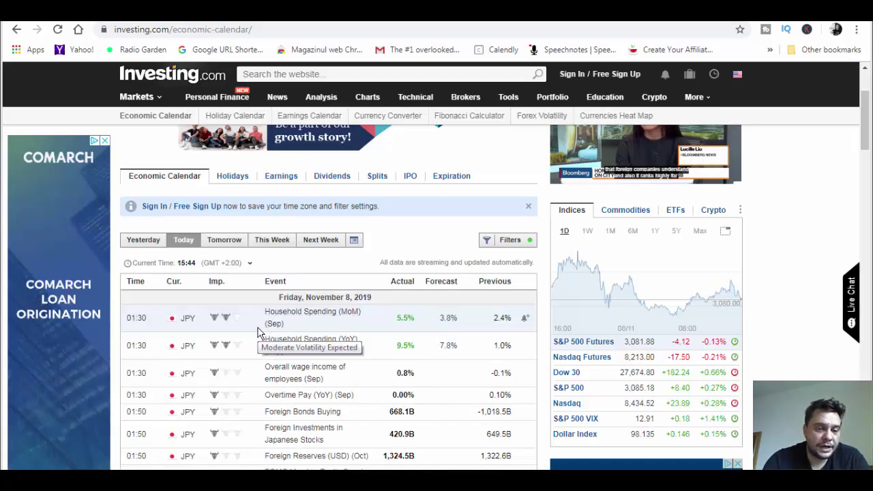
Examine today's economic calendar events, checking their times, currencies and expected volatility ratings
scroll(257, 333, down, 1)
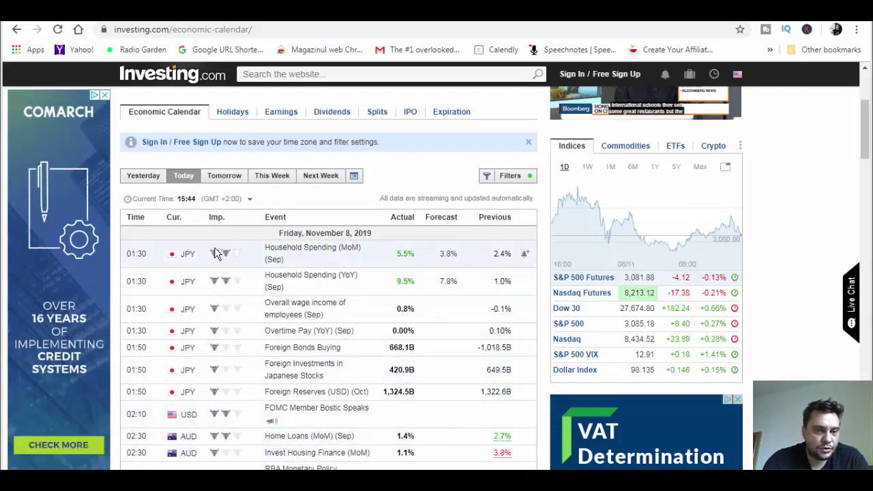
scroll(244, 333, down, 1)
scroll(242, 332, down, 1)
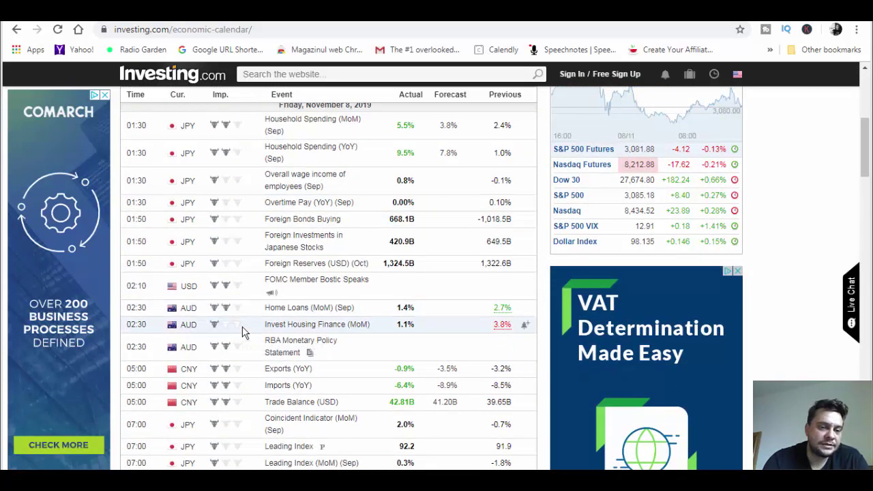
scroll(225, 349, down, 1)
scroll(225, 354, down, 5)
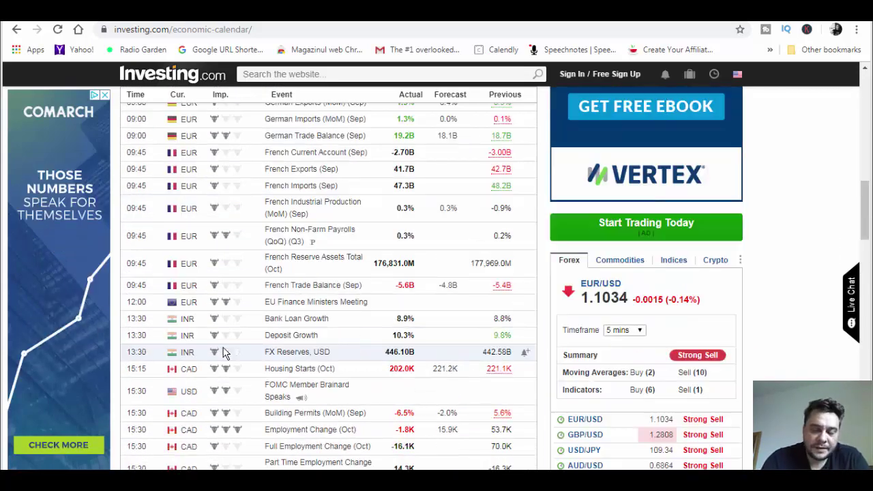
scroll(225, 355, down, 3)
scroll(225, 355, down, 2)
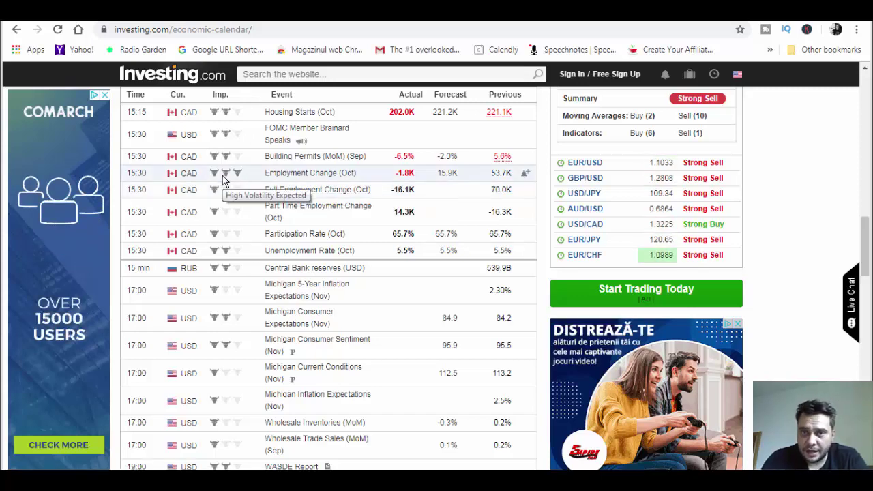
scroll(239, 242, down, 5)
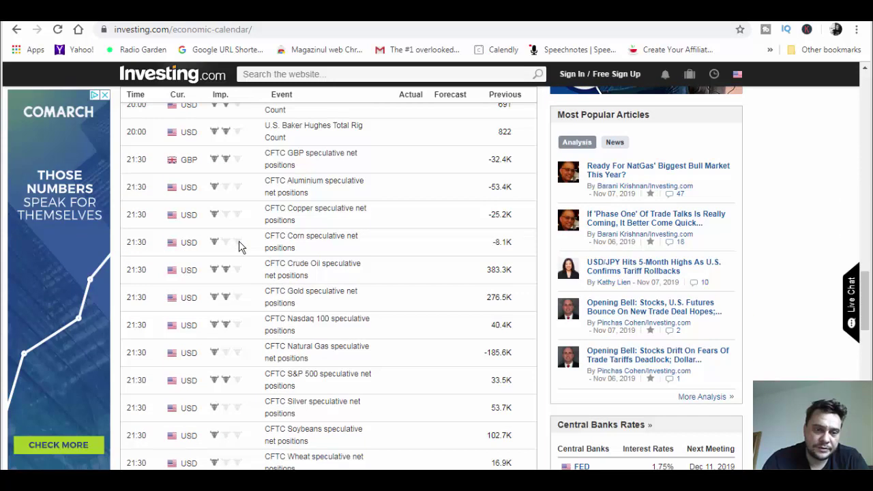
scroll(239, 242, down, 6)
scroll(239, 242, up, 5)
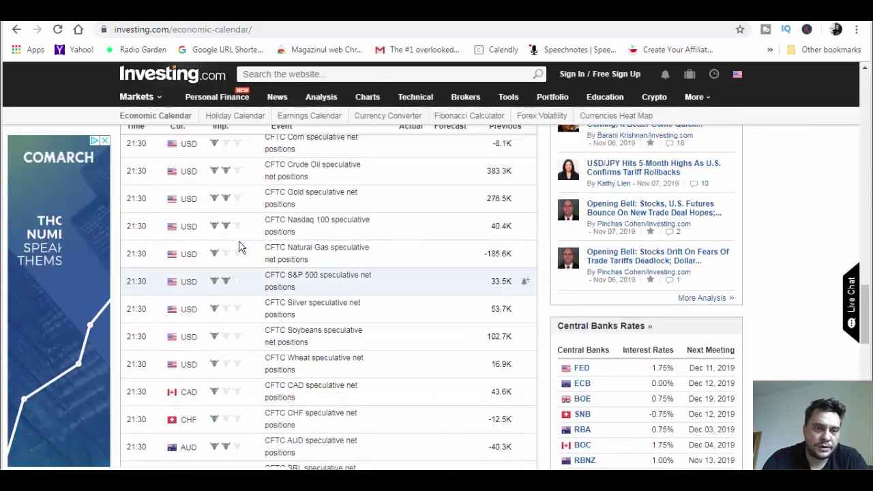
scroll(239, 241, up, 9)
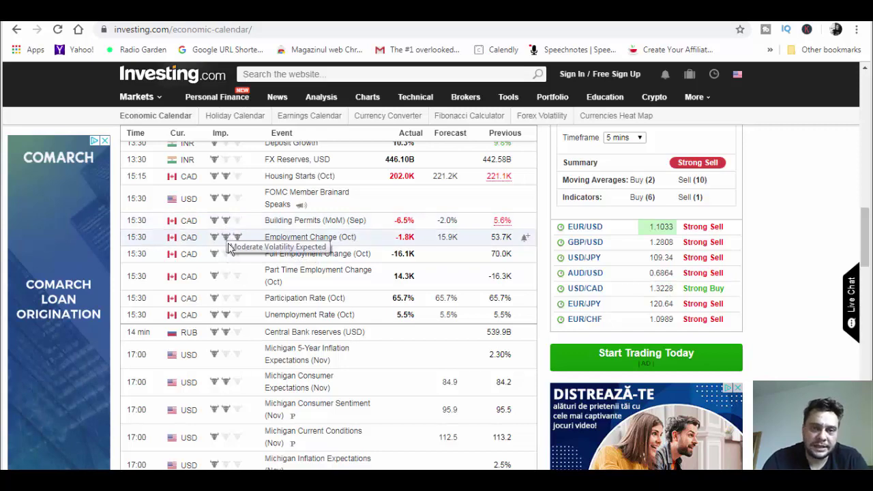
scroll(239, 251, up, 3)
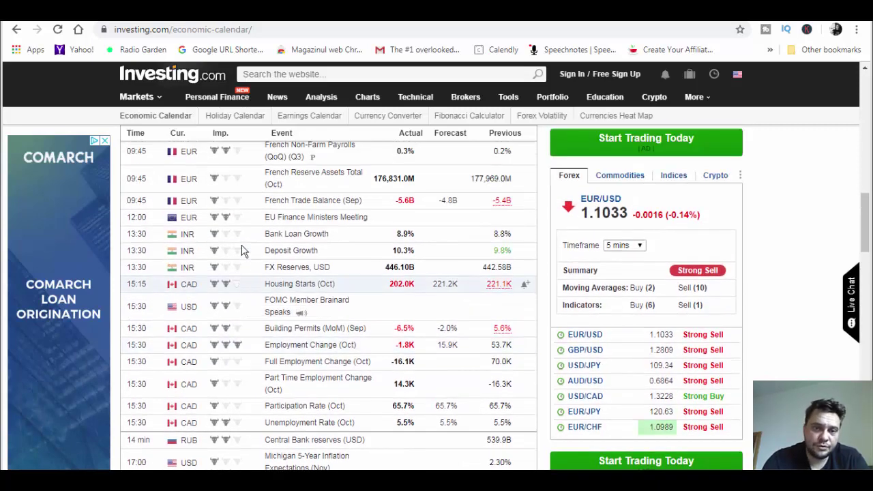
scroll(242, 252, up, 6)
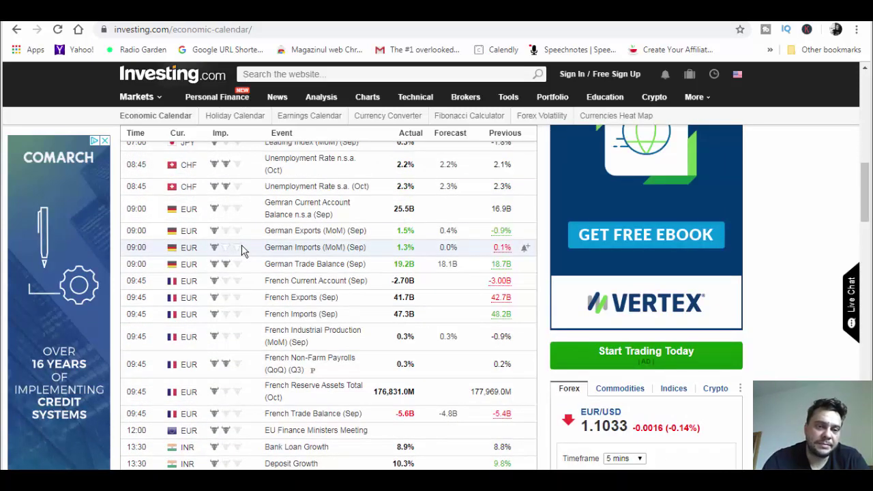
scroll(242, 249, up, 2)
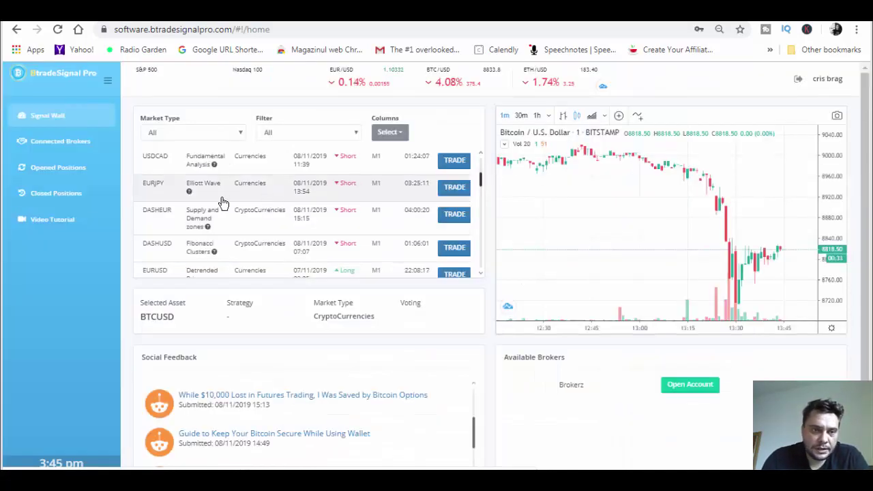
Go back to the start of the BtradeSignal Pro signal list and view the available Market Type filter options
scroll(223, 203, up, 3)
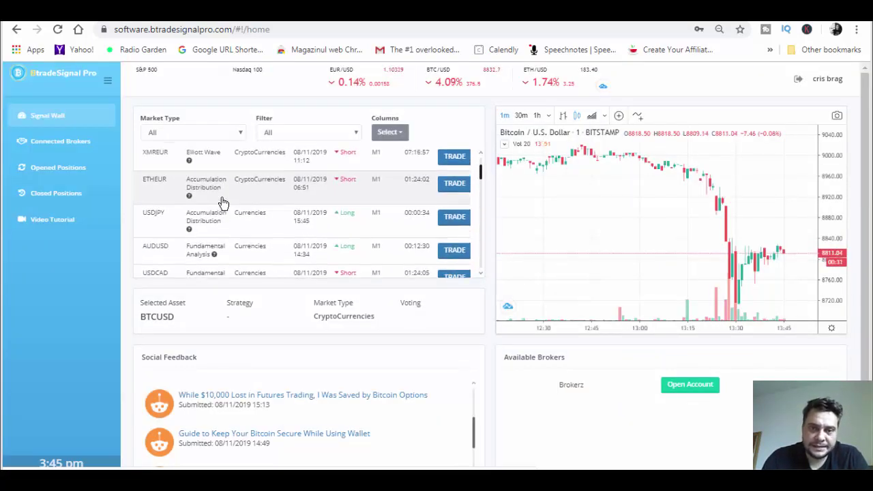
scroll(223, 203, up, 3)
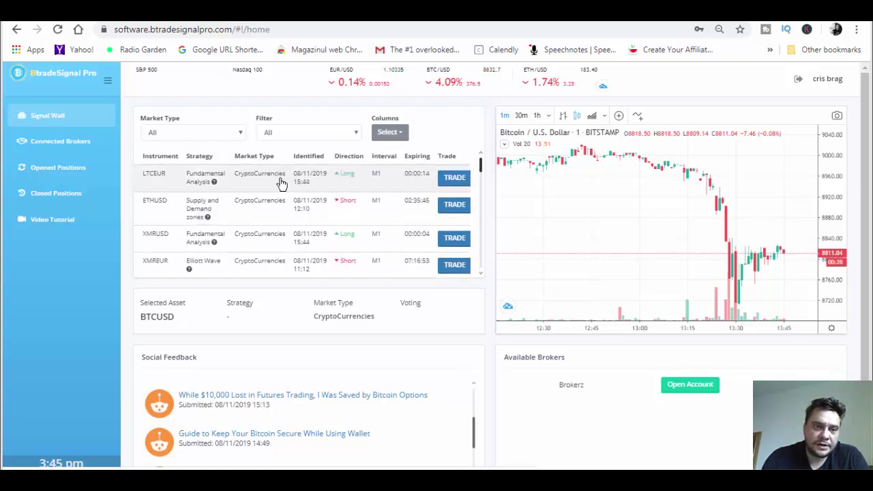
click(241, 135)
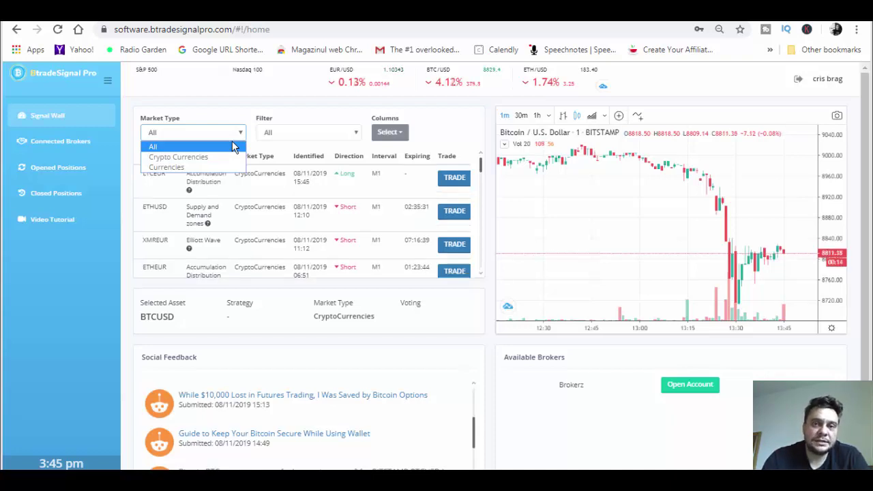
click(228, 195)
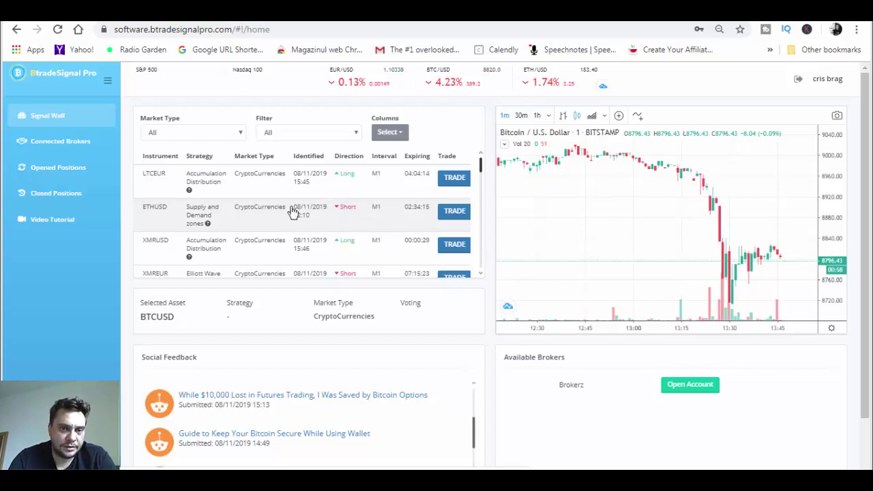
Choose to trade the ETHUSD Short signal based on the Supply and Demand zones strategy
click(455, 211)
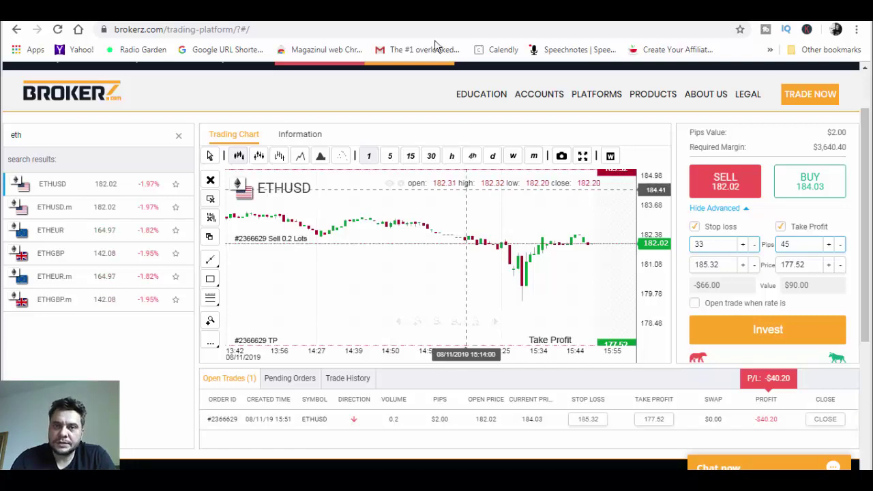
Switch from Brokerz back to the BtradeSignal Pro signal list and choose to trade the AUDUSD Long signal
click(402, 20)
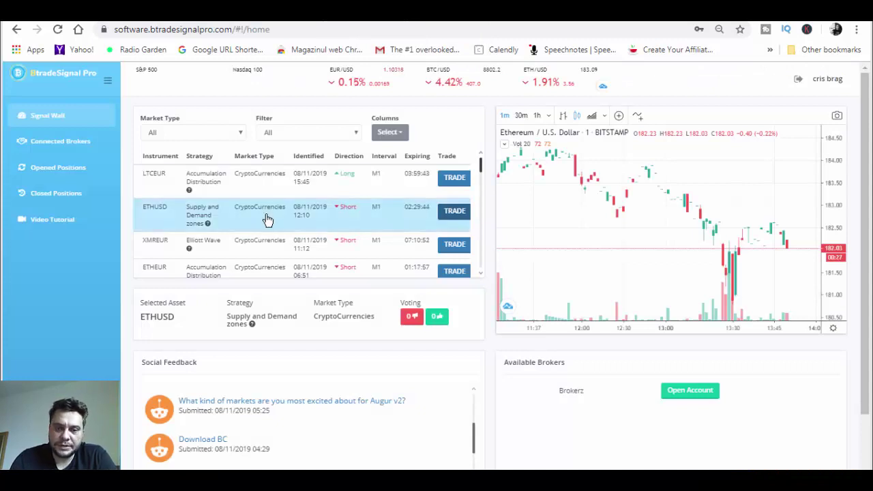
scroll(272, 220, down, 3)
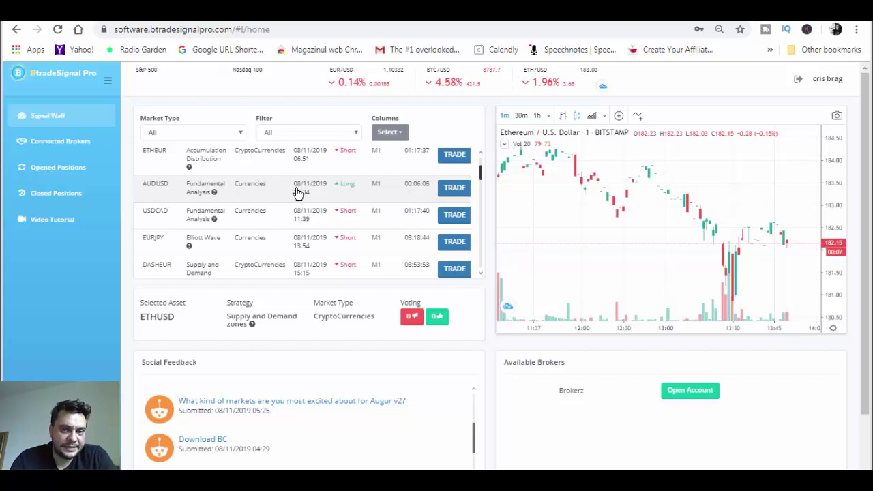
click(454, 195)
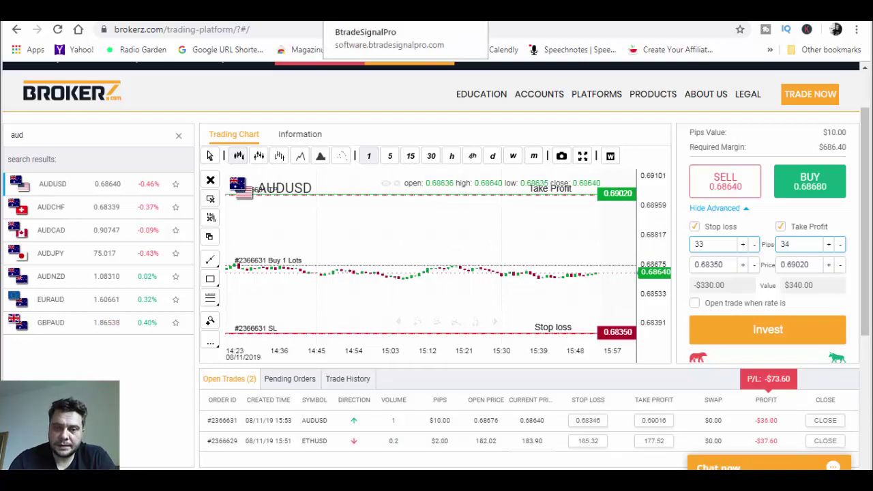
Switch from Brokerz back to the BtradeSignal Pro signal list and choose to trade the EURJPY Short signal based on Elliott Wave
click(368, 14)
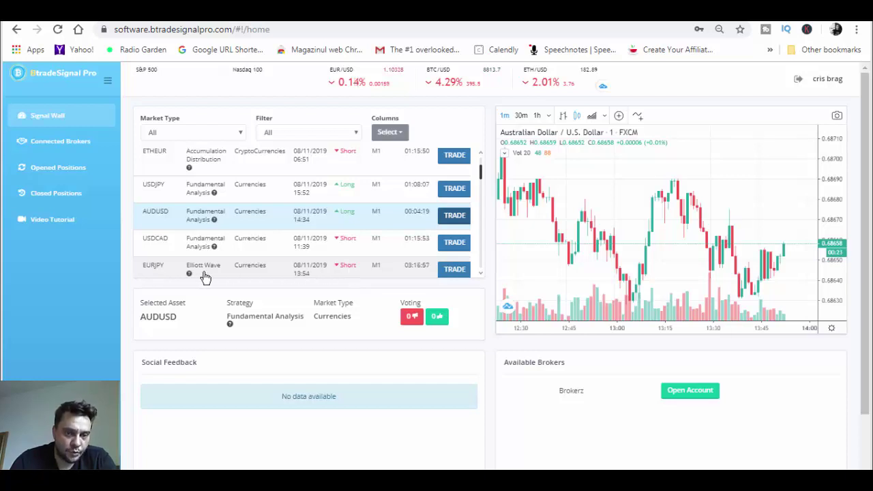
mouse_move(189, 275)
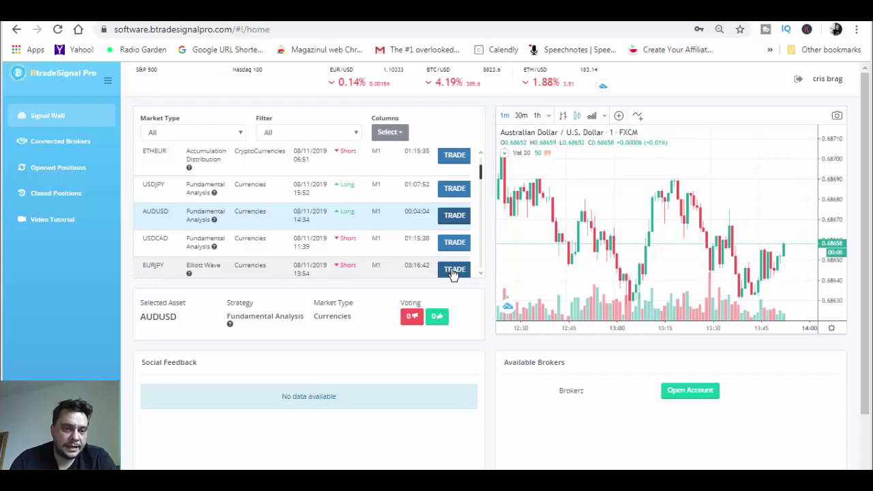
scroll(453, 273, down, 2)
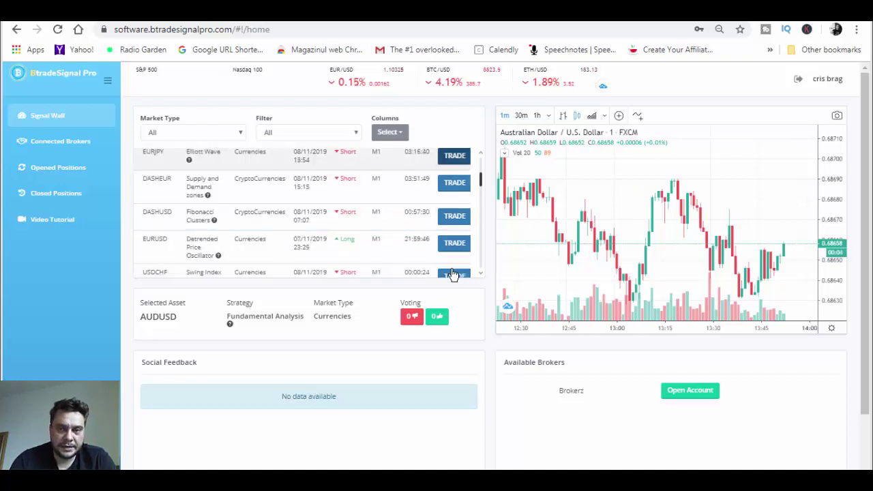
click(454, 273)
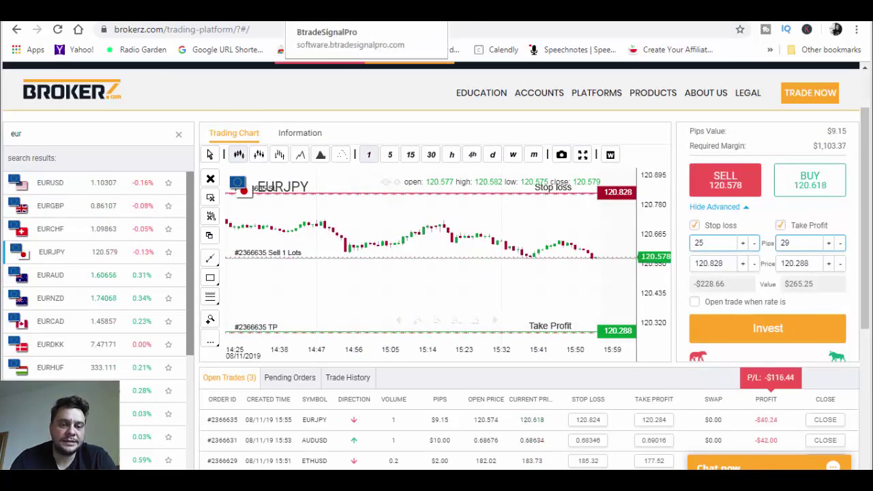
Return to the BtradeSignal Pro signal list and choose to trade the EURUSD Long signal based on the Detrended Price Oscillator
click(326, 11)
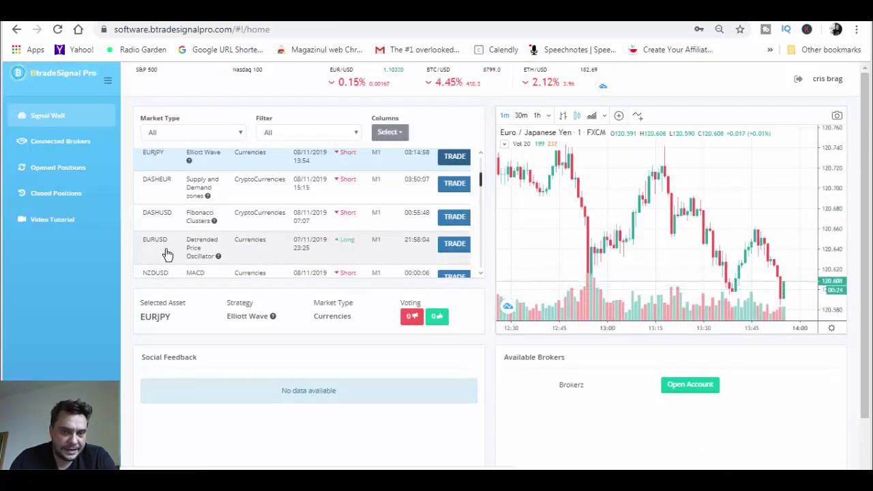
scroll(280, 246, down, 1)
scroll(271, 244, up, 2)
scroll(271, 243, up, 1)
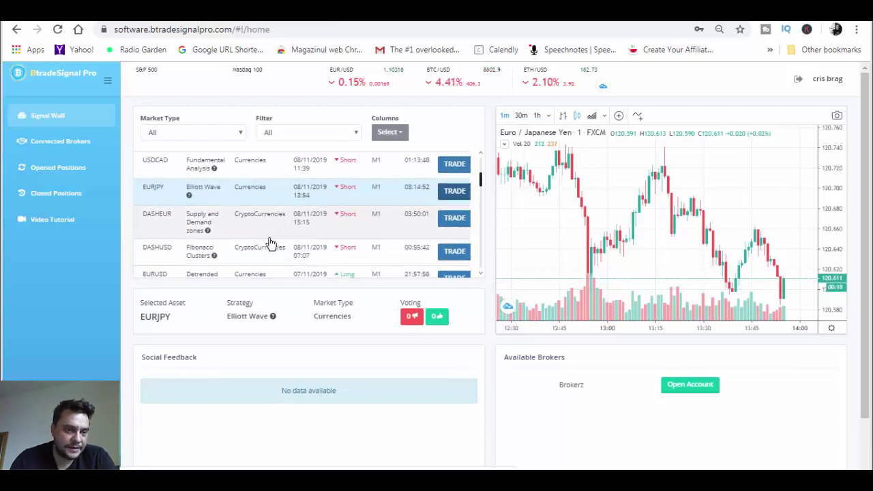
scroll(271, 244, down, 4)
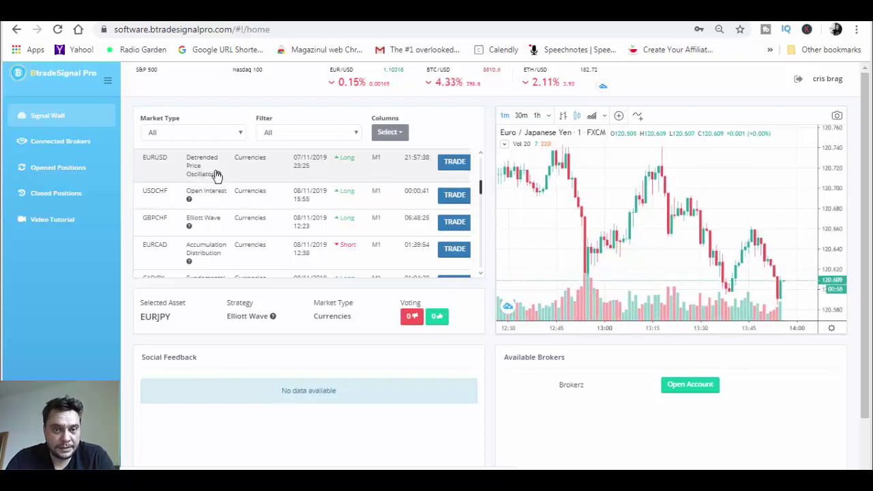
mouse_move(217, 175)
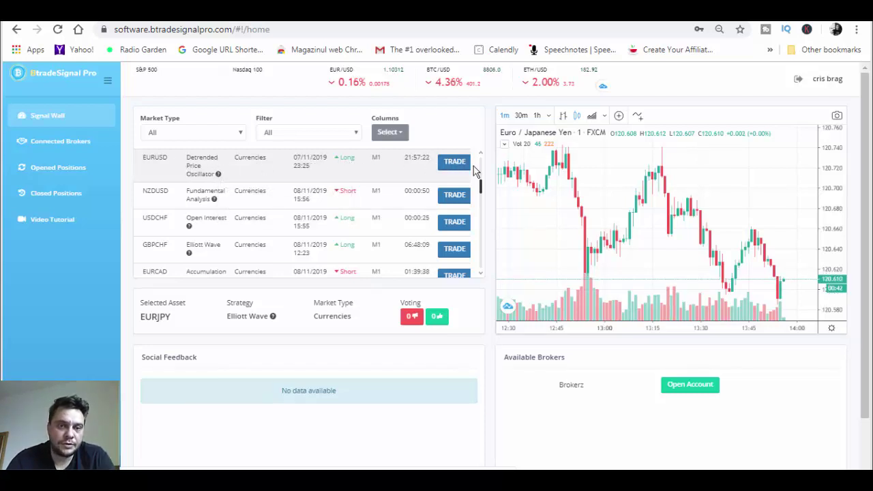
click(453, 166)
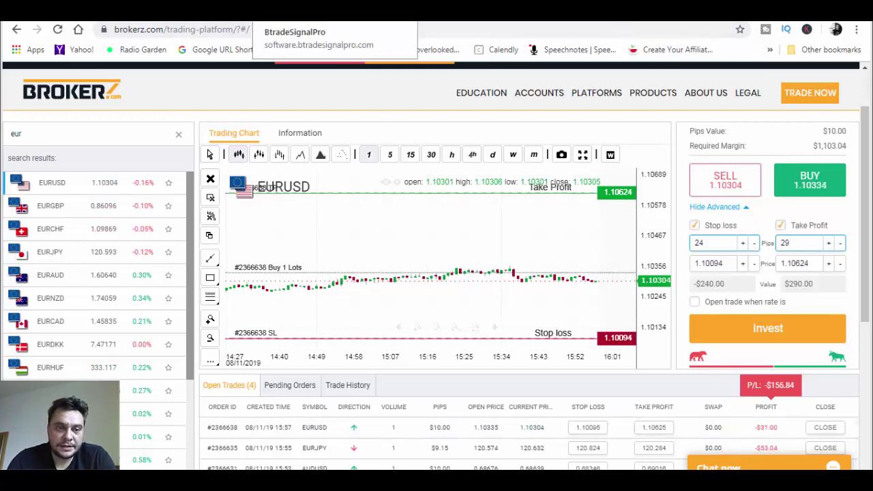
Go back to BtradeSignal Pro and look through the currency signals further down the list, comparing strategies and remaining times
click(293, 10)
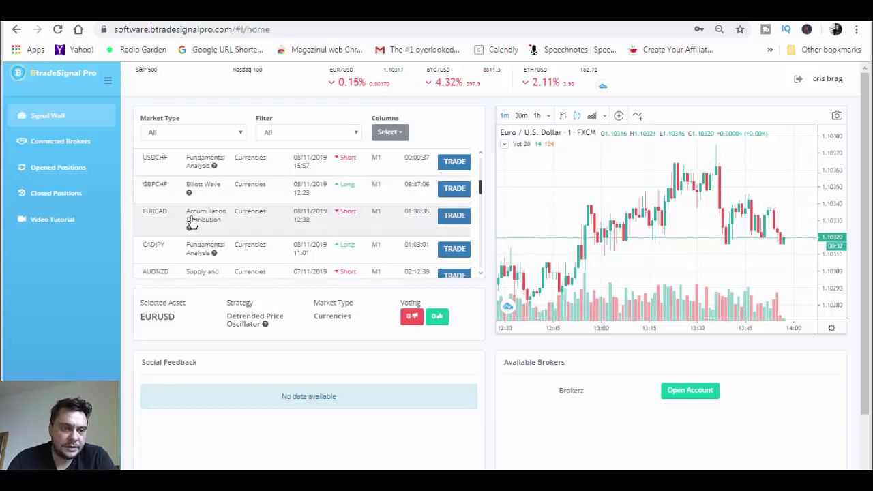
scroll(192, 221, down, 2)
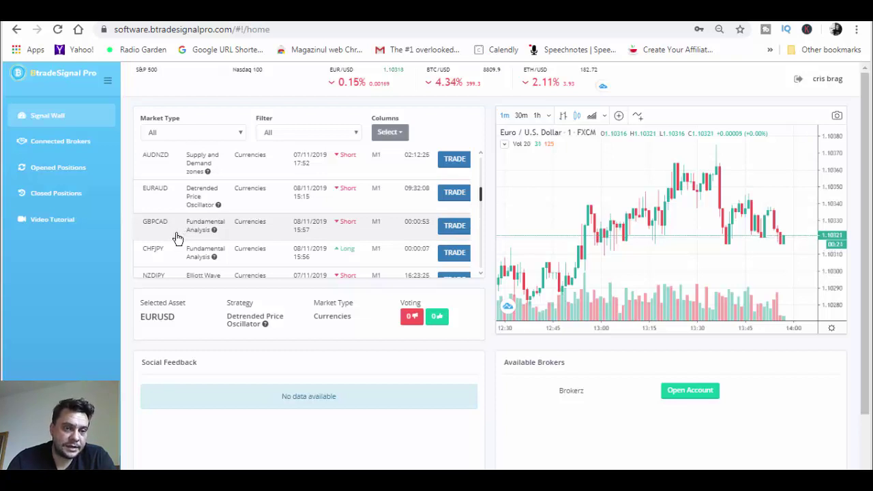
scroll(176, 237, down, 2)
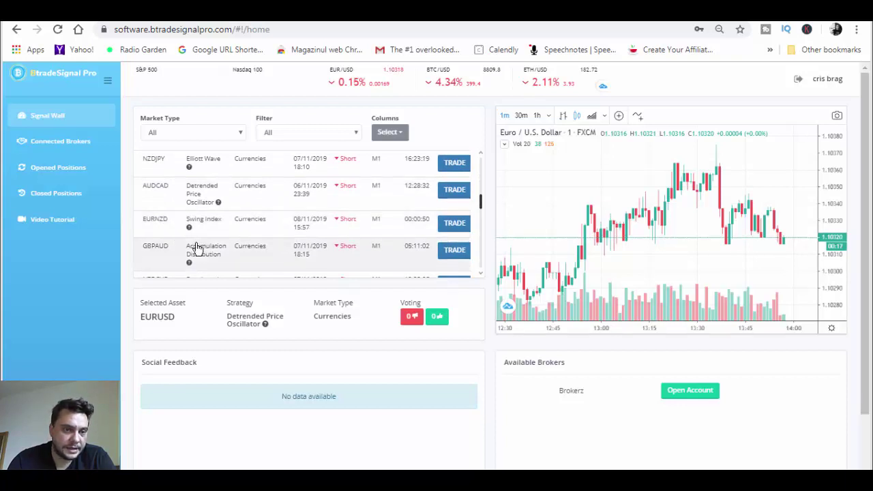
scroll(182, 236, down, 1)
scroll(180, 235, down, 2)
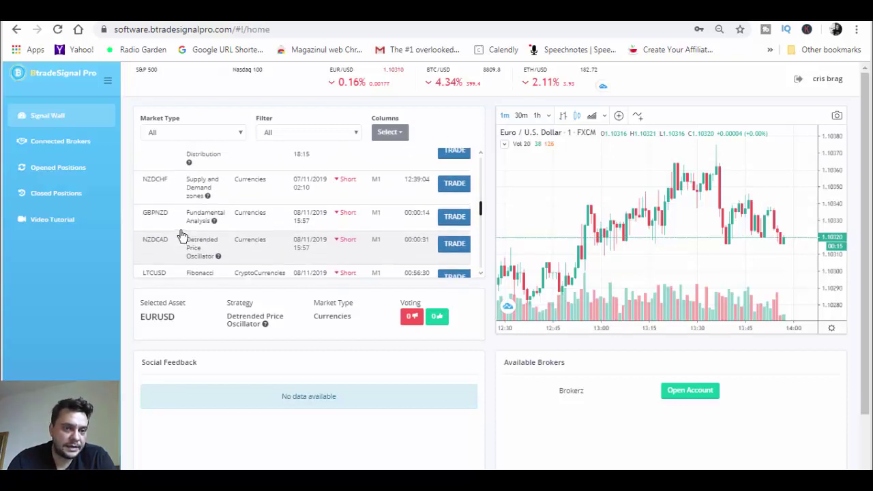
scroll(179, 234, up, 1)
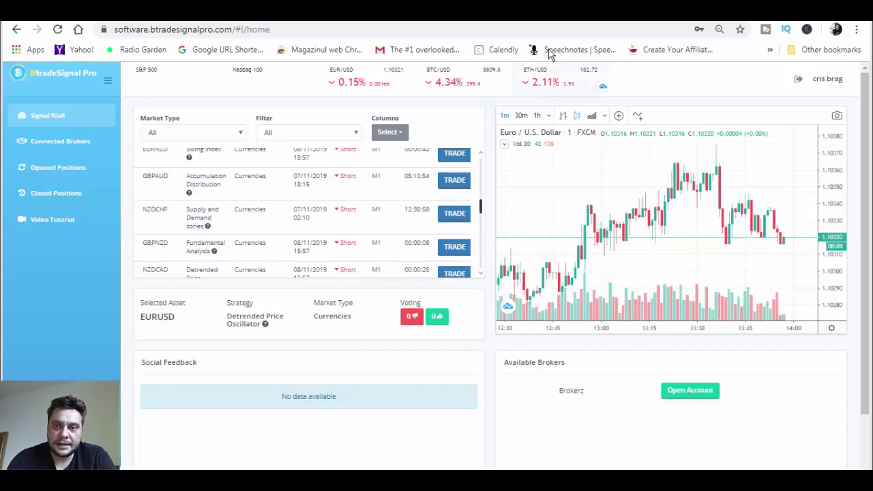
Check the open trades on Brokerz, and choose to trade the GBPAUD Short signal based on Accumulation Distribution in BtradeSignal Pro
key(ctrl+Tab)
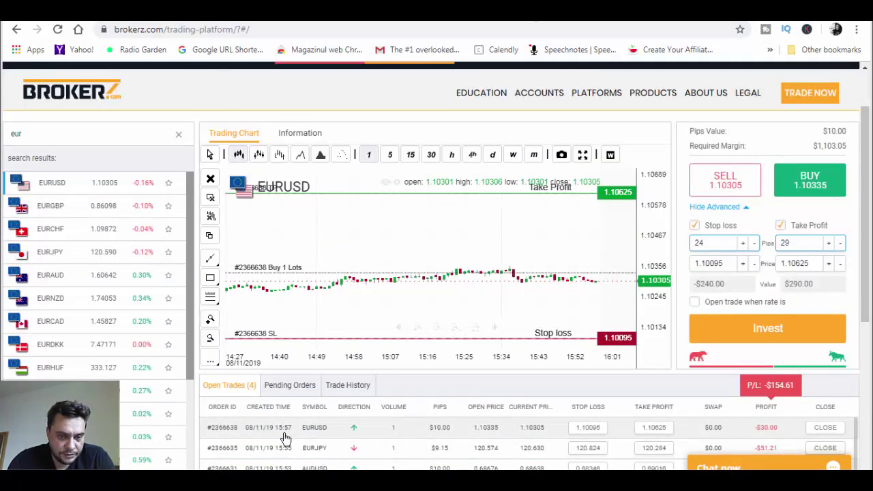
scroll(285, 437, down, 1)
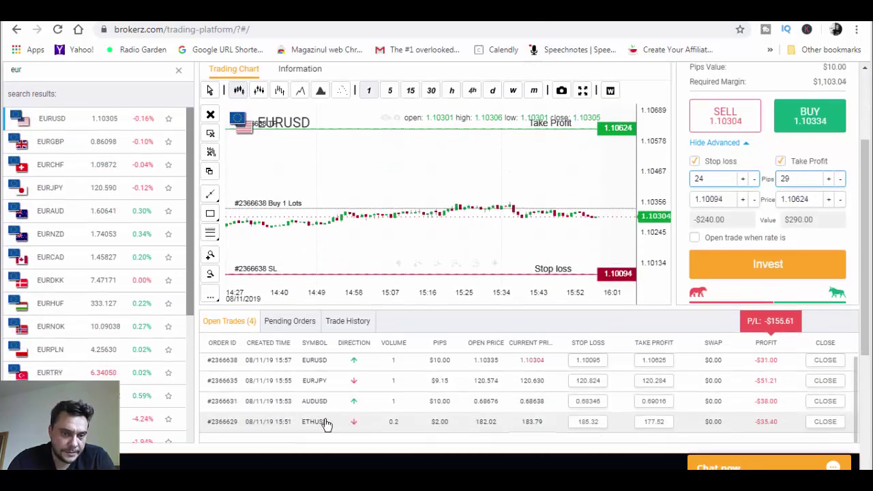
click(420, 20)
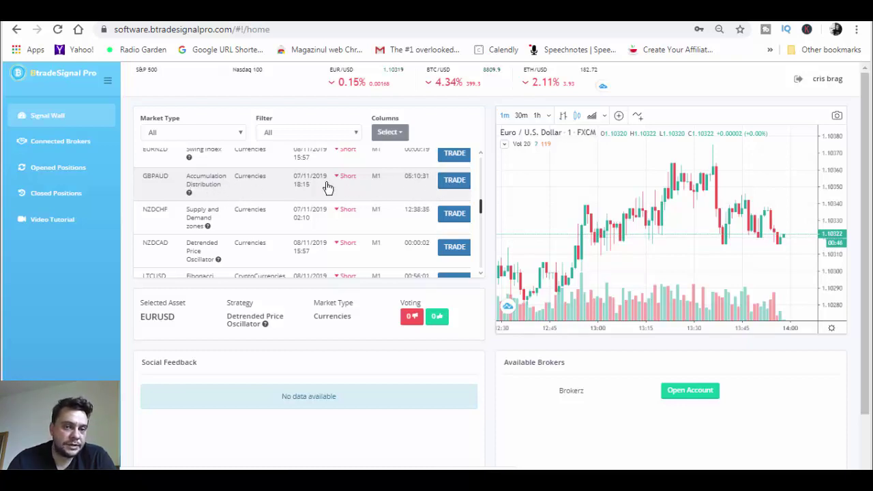
click(454, 181)
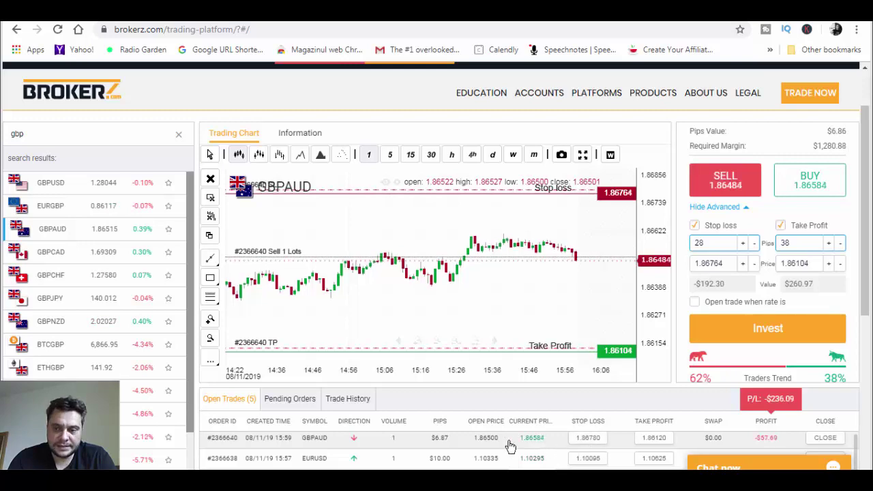
Review the profit, stop loss and take profit of all open trades on Brokerz, and switch to BtradeSignal Pro
scroll(492, 445, down, 2)
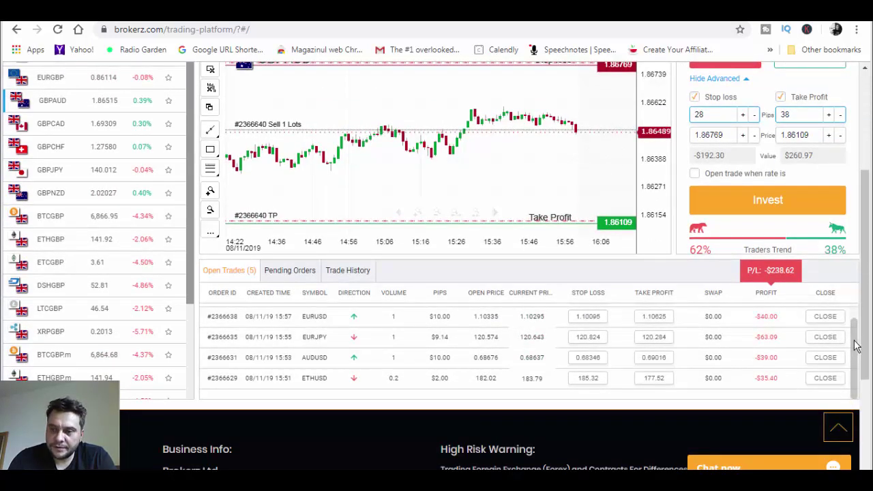
scroll(853, 341, up, 1)
scroll(852, 333, up, 1)
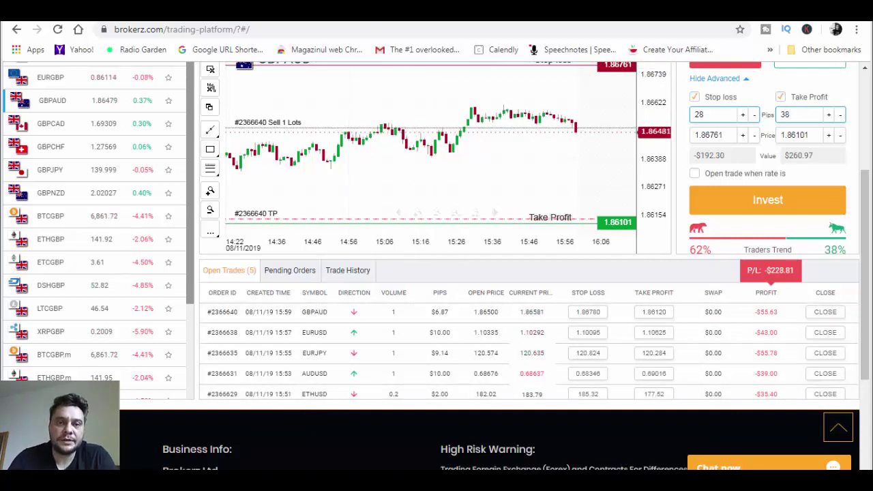
click(350, 19)
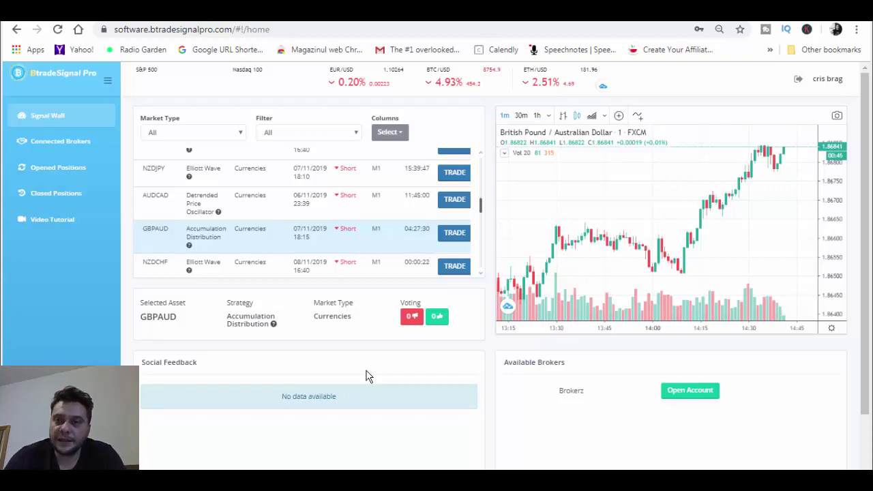
Switch to Brokerz and review today's trade history, its profit and loss per trade, and the account's equity figures
click(525, 10)
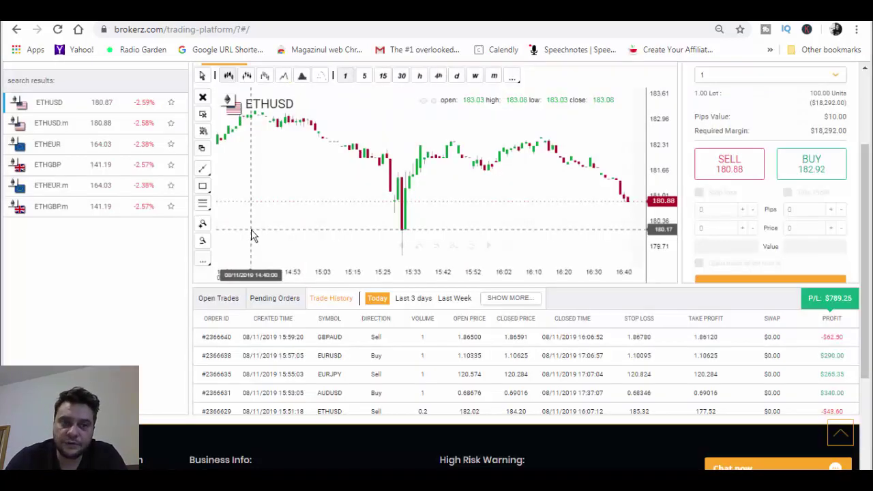
scroll(176, 249, up, 2)
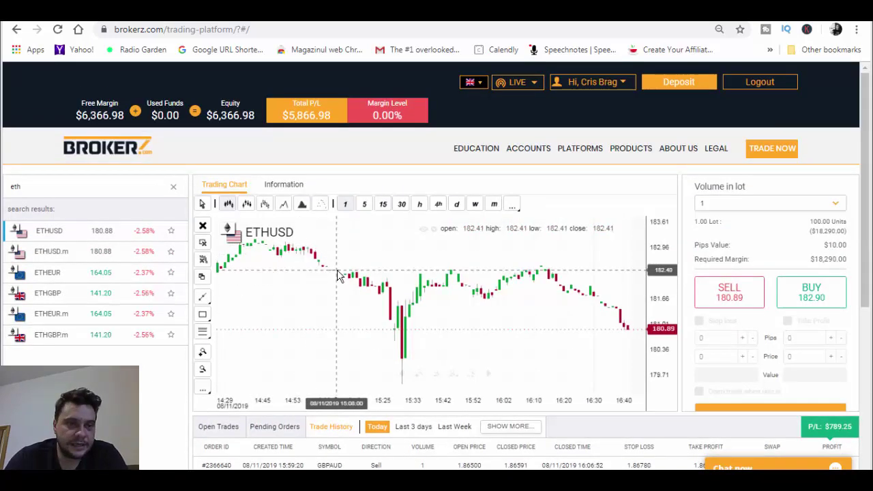
scroll(337, 274, down, 1)
scroll(437, 272, down, 2)
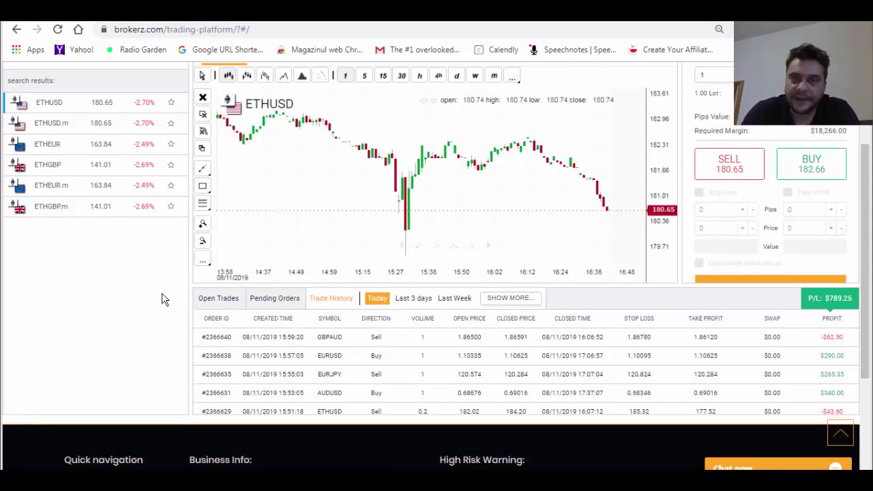
scroll(164, 303, up, 2)
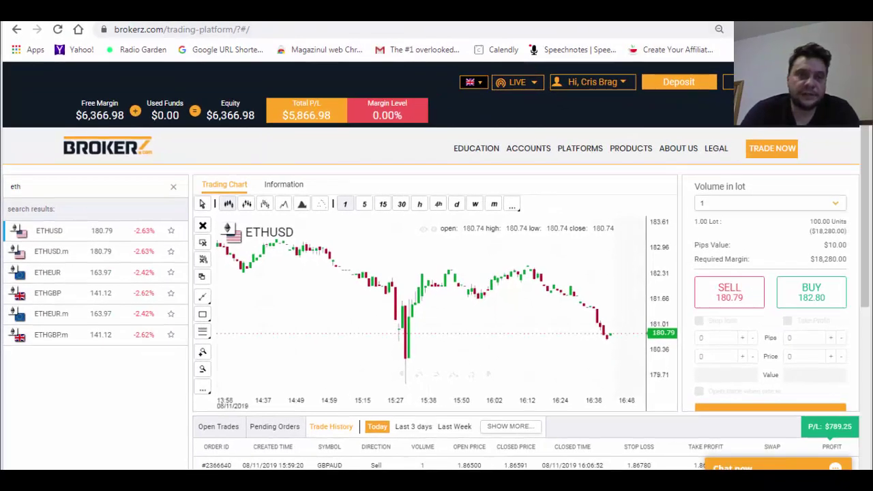
Switch to BtradeSignal Pro and select the btradesignalpro.com part of its web address
click(423, 14)
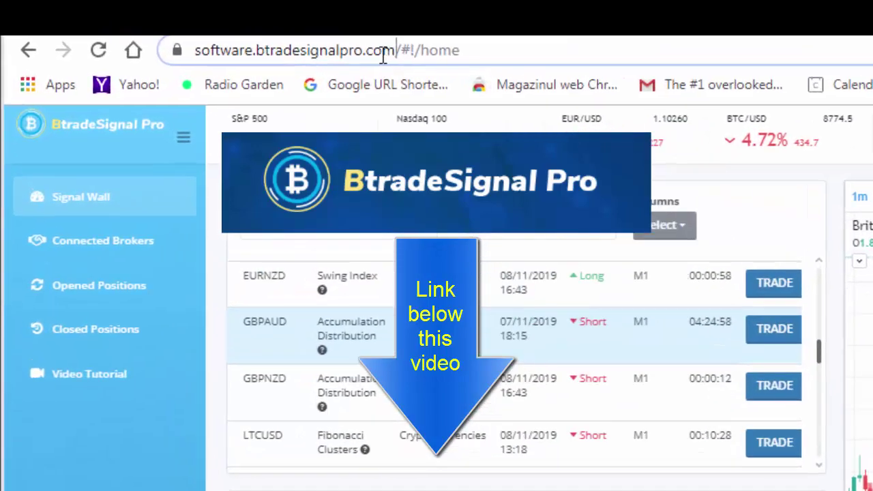
drag(230, 32, 154, 34)
drag(327, 70, 315, 72)
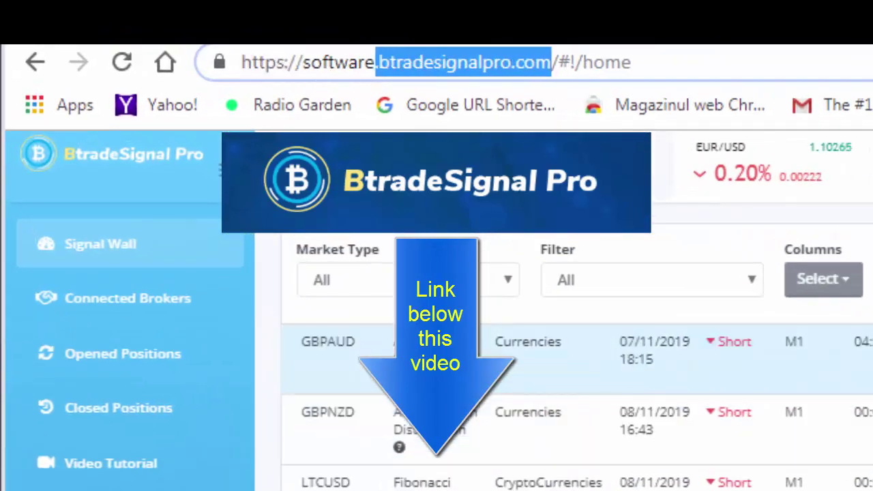